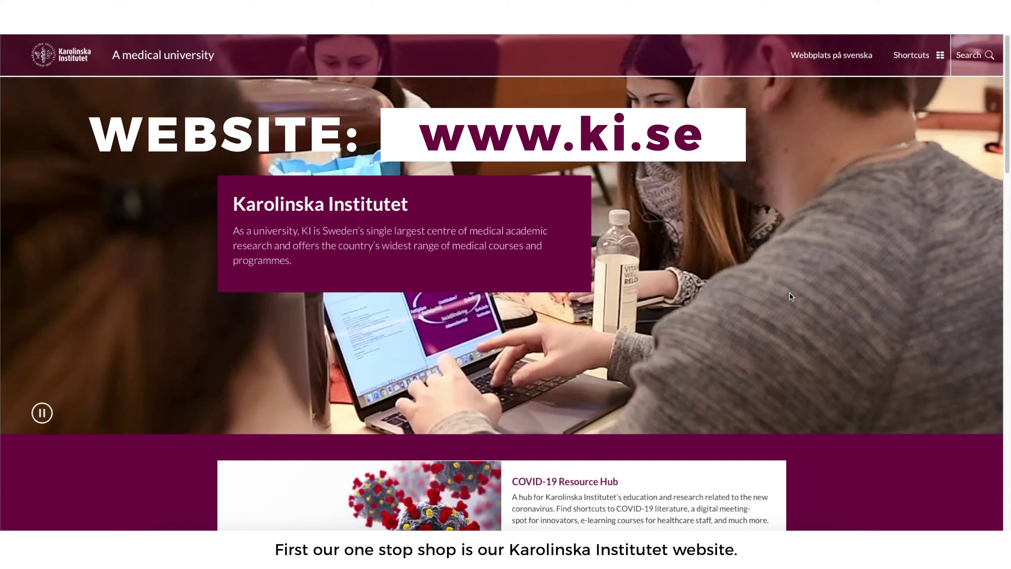
Go through Shortcuts to the Student tile, reaching the Current student page with its quick links
click(911, 59)
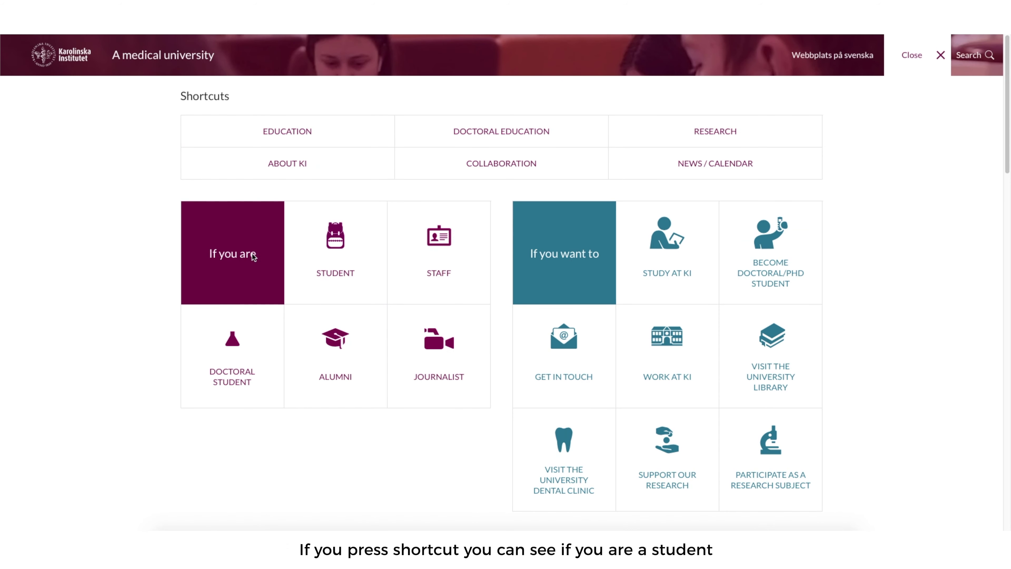
click(329, 250)
scroll(794, 315, down, 4)
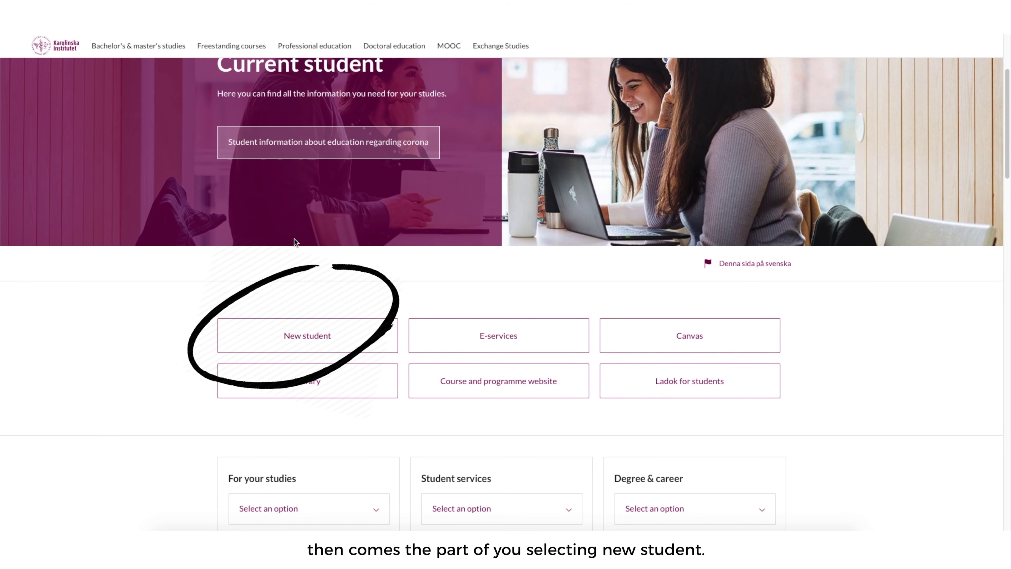
Open the New student welcome page and scroll down to 'Information and services for your studies'
click(312, 338)
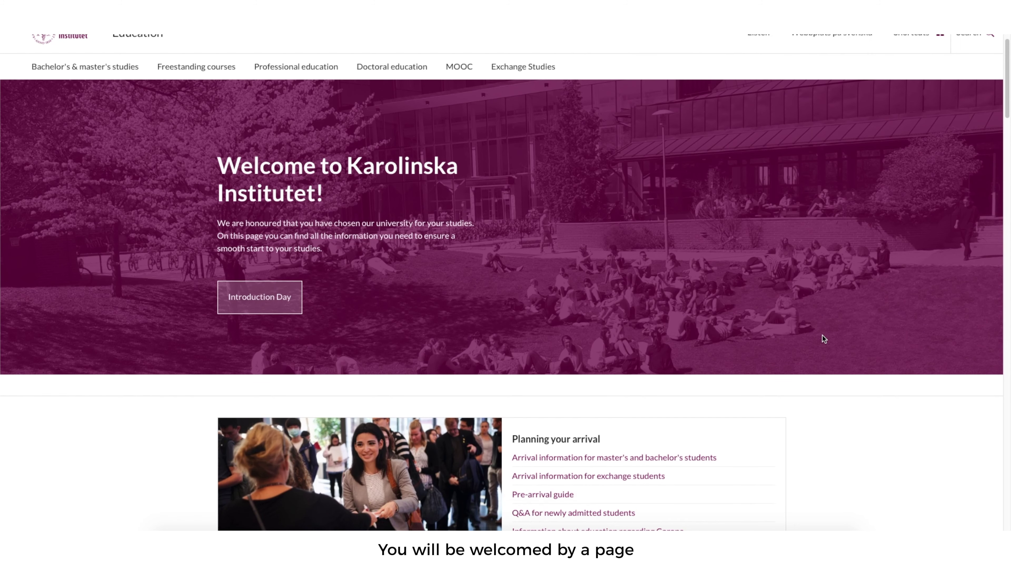
scroll(821, 334, down, 1)
scroll(822, 338, down, 1)
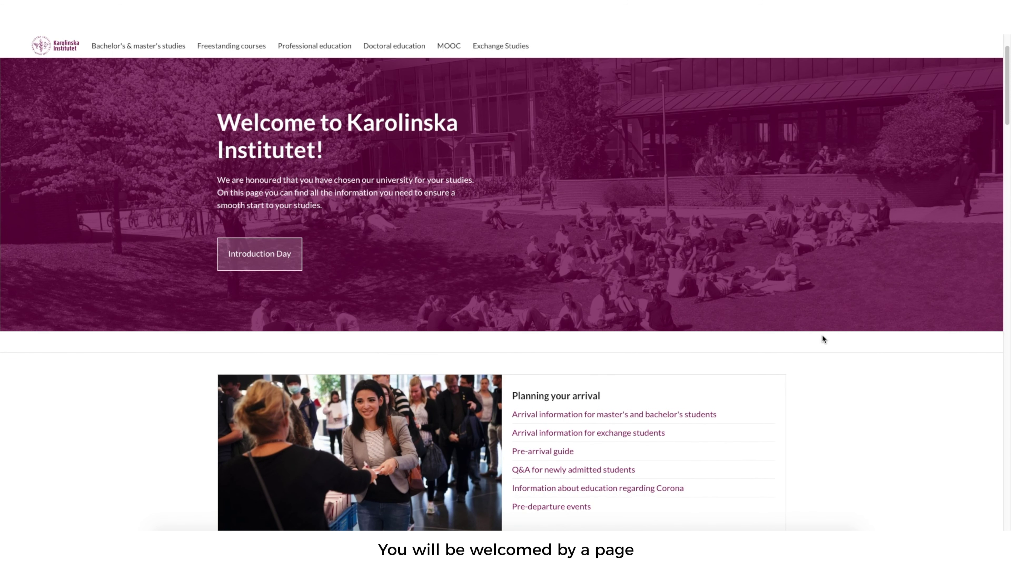
scroll(821, 334, down, 3)
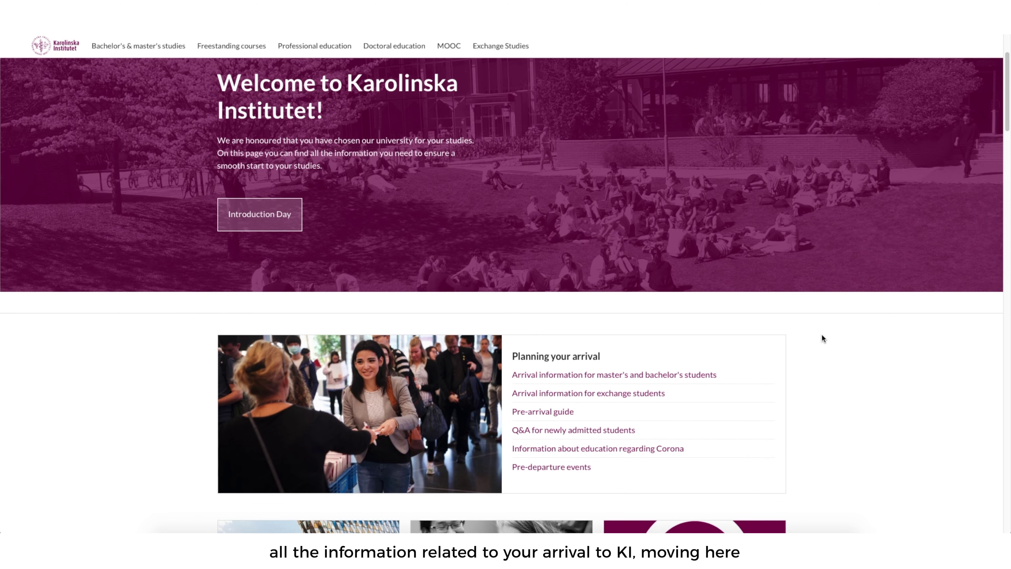
scroll(822, 338, down, 1)
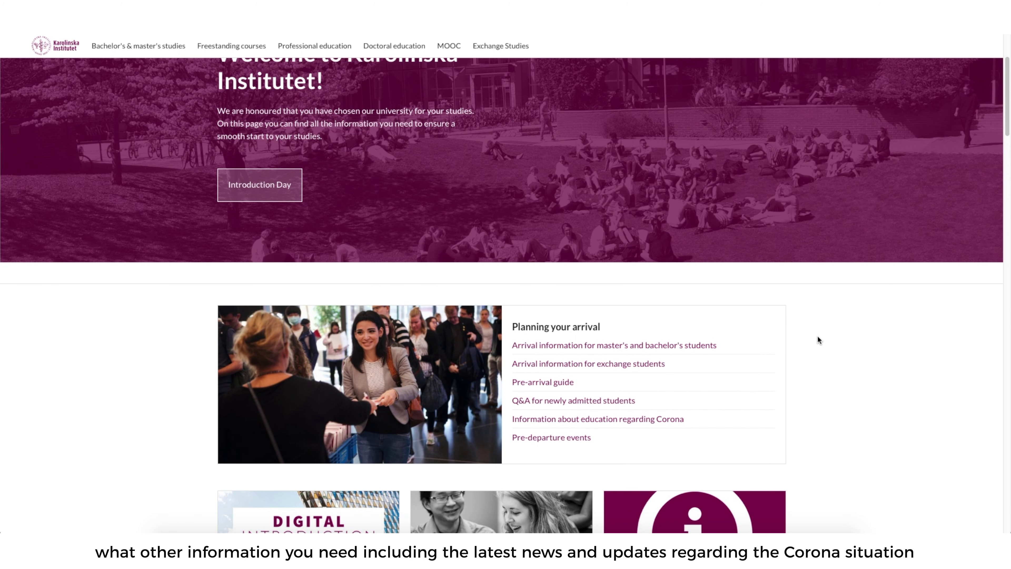
scroll(817, 336, down, 1)
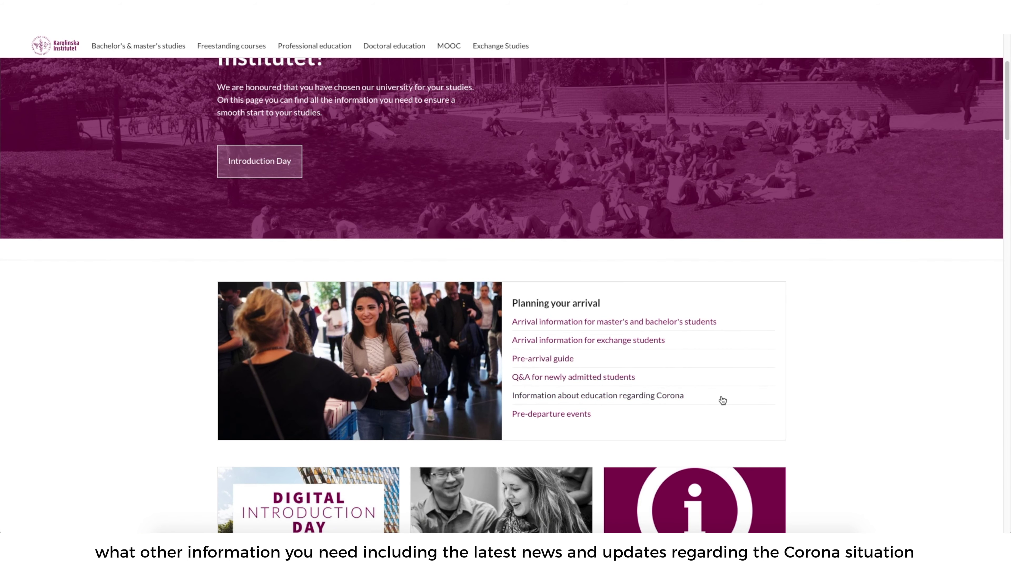
scroll(712, 396, down, 1)
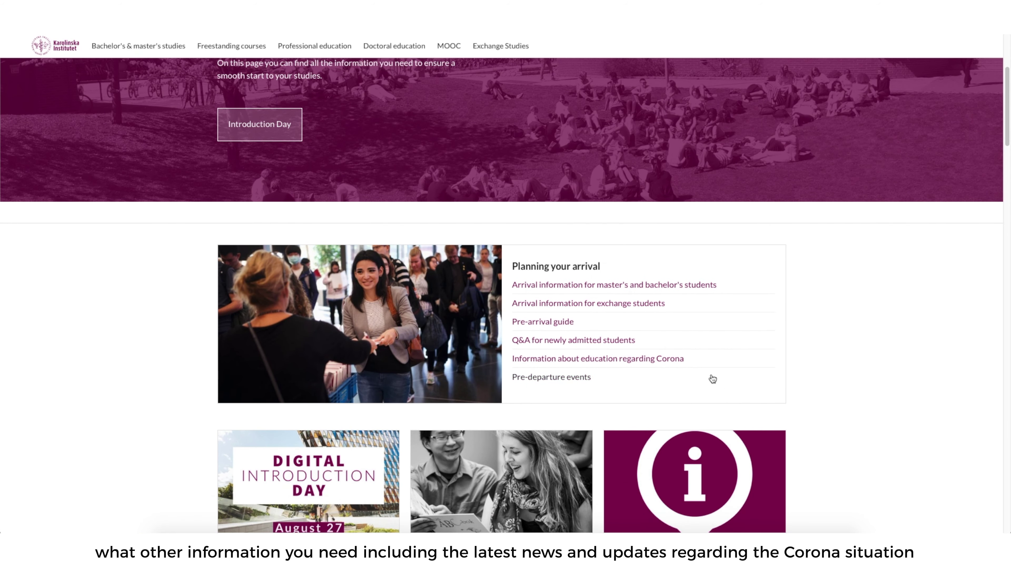
scroll(742, 367, down, 5)
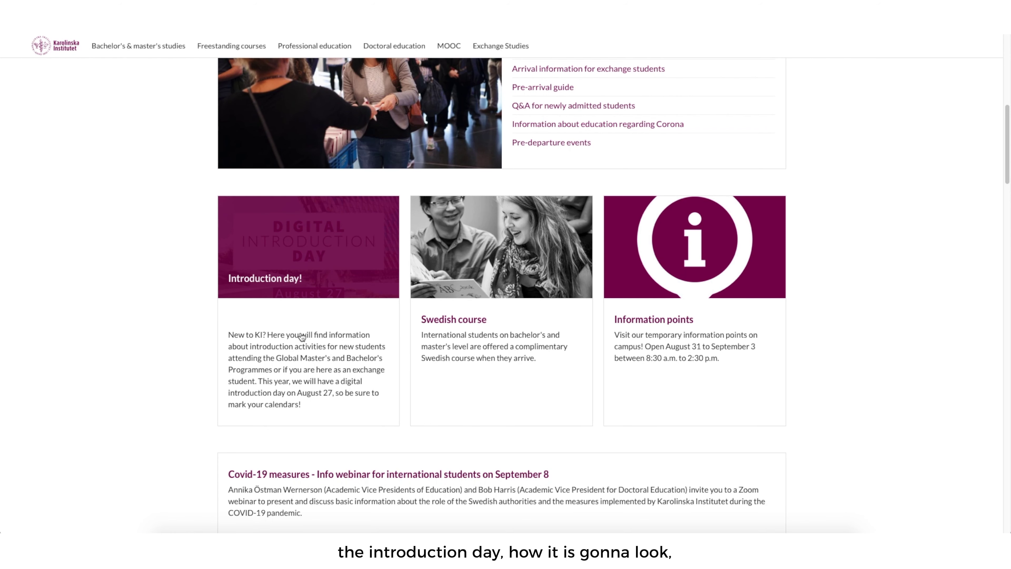
scroll(441, 334, down, 3)
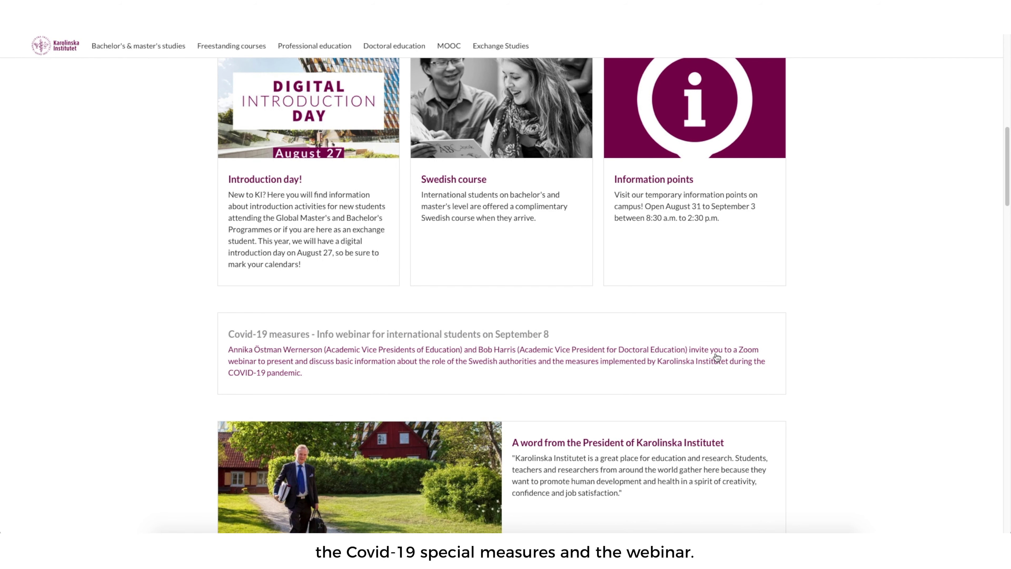
scroll(832, 344, down, 1)
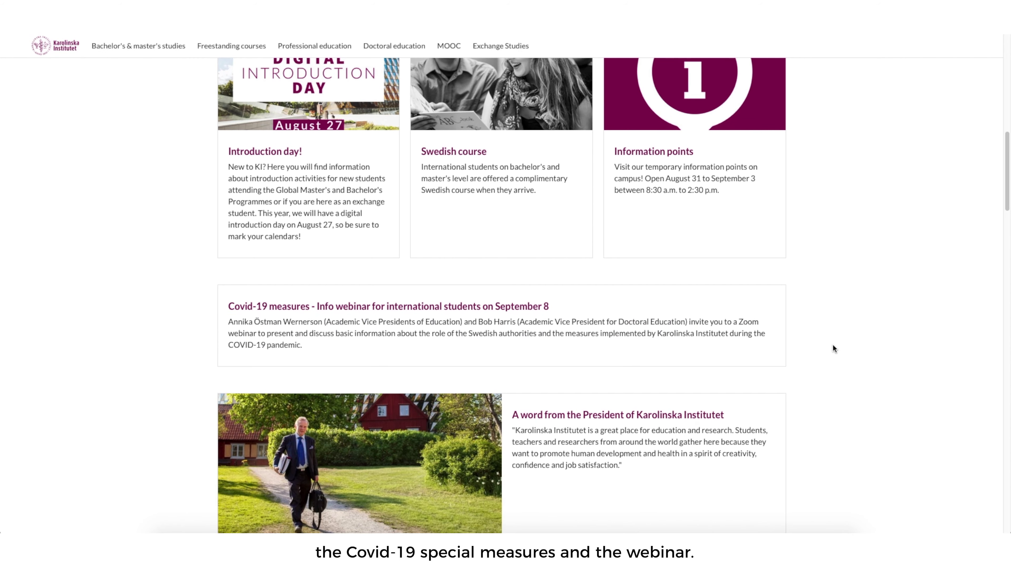
scroll(833, 347, down, 6)
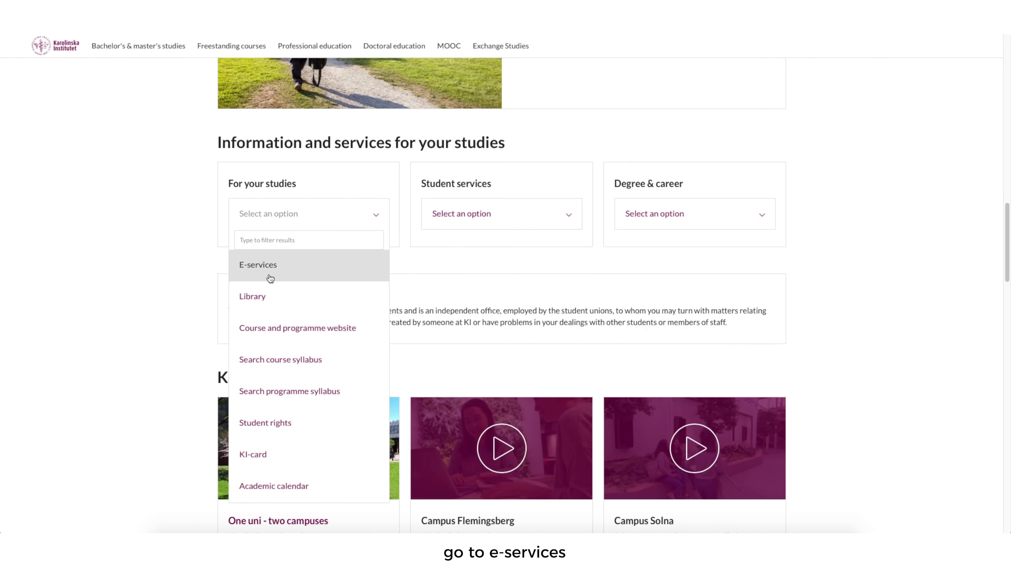
Open the E-services page and scroll through its links list toward Student account
click(267, 275)
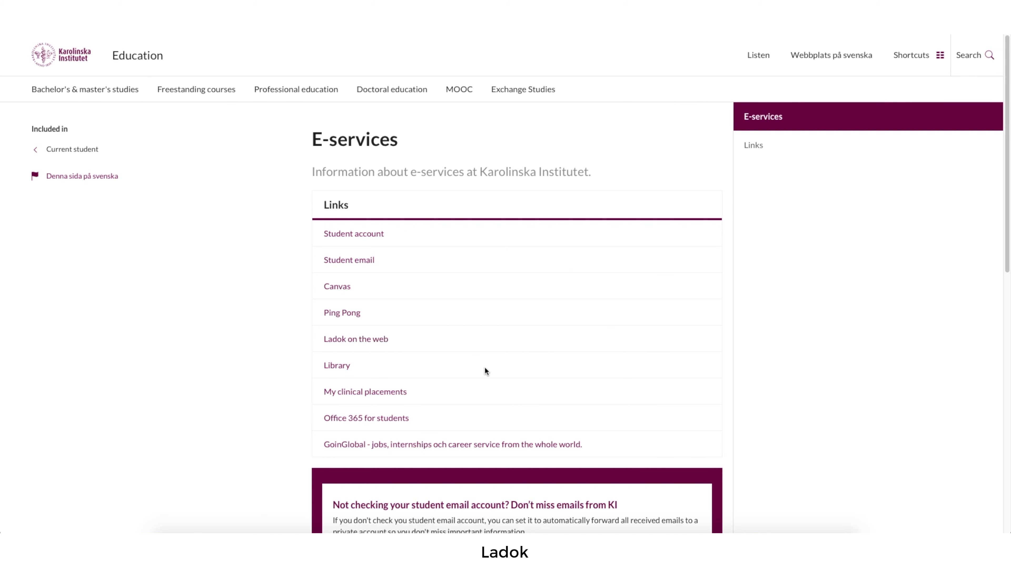
scroll(484, 370, down, 1)
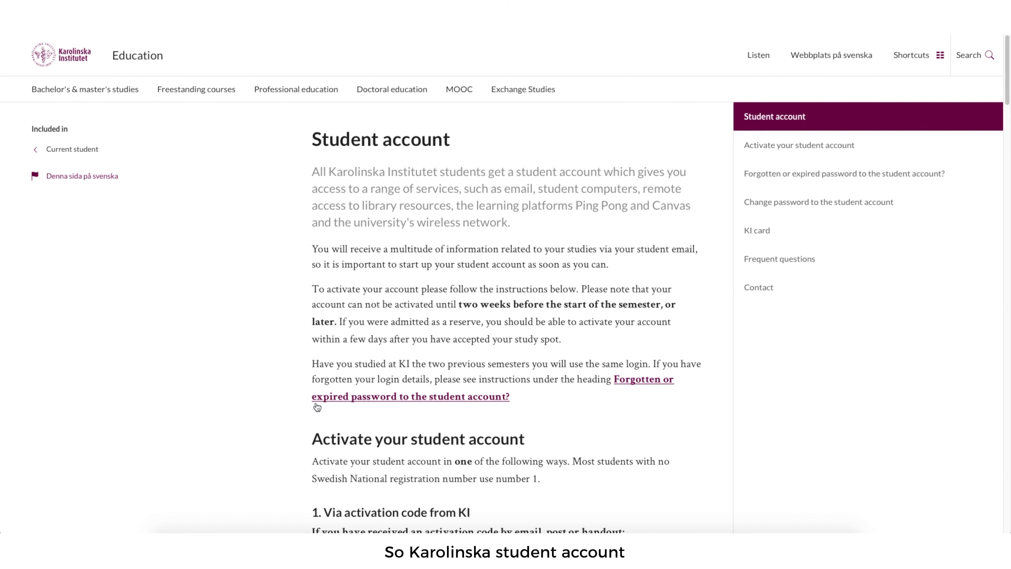
Scroll the Student account page down to the 'Activate your student account' section
scroll(585, 370, down, 1)
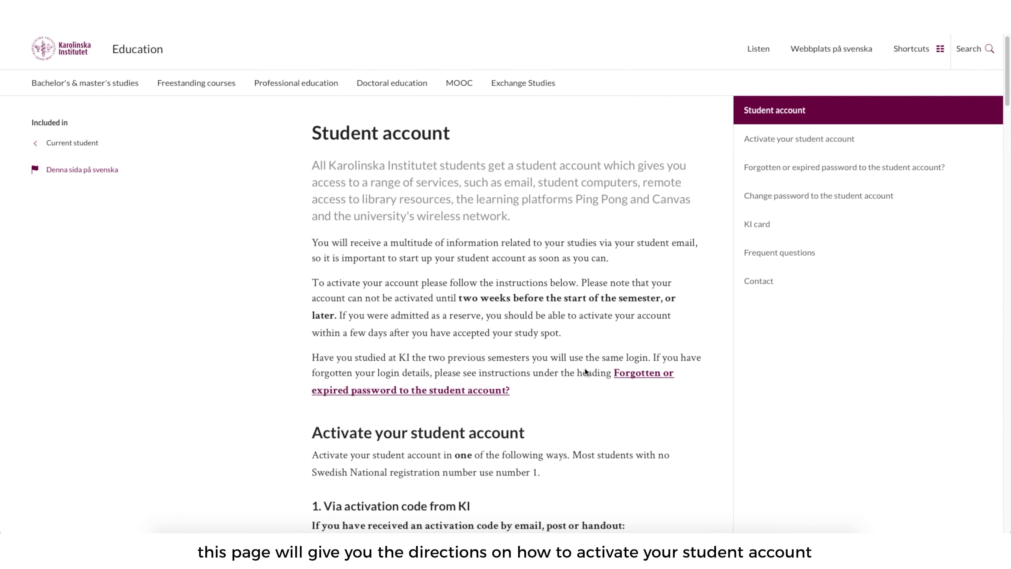
scroll(584, 368, down, 4)
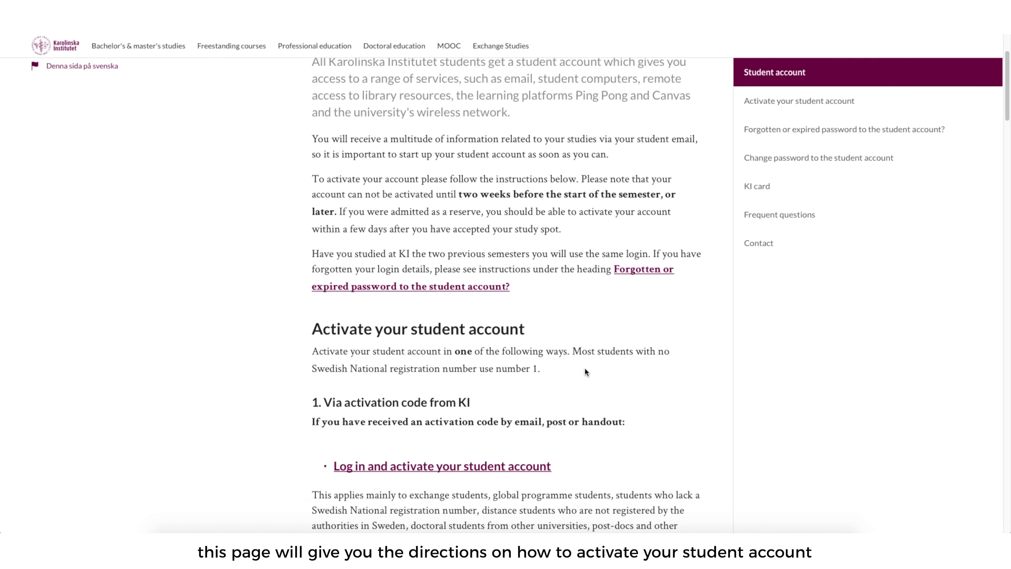
scroll(584, 372, down, 2)
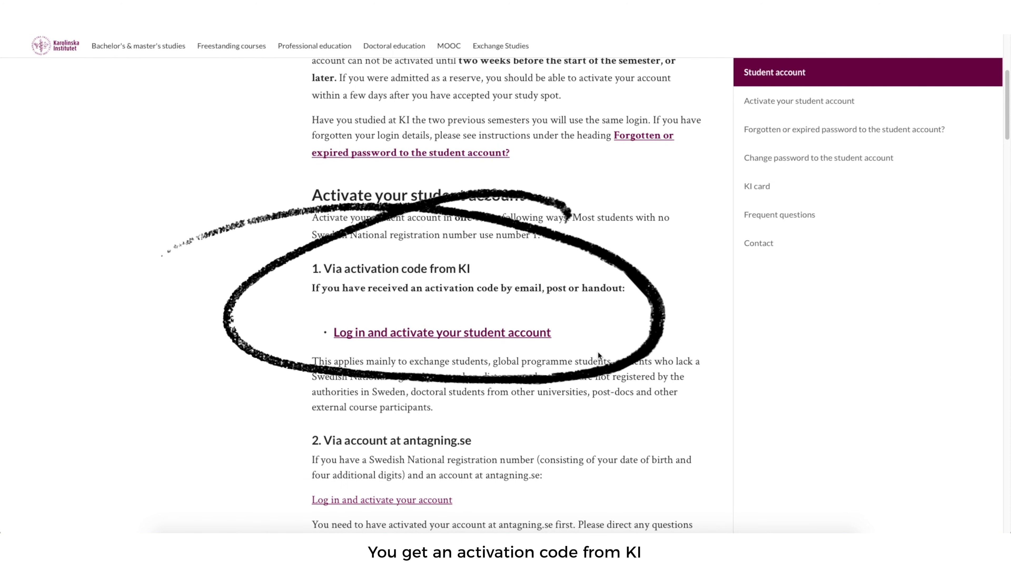
scroll(598, 353, down, 1)
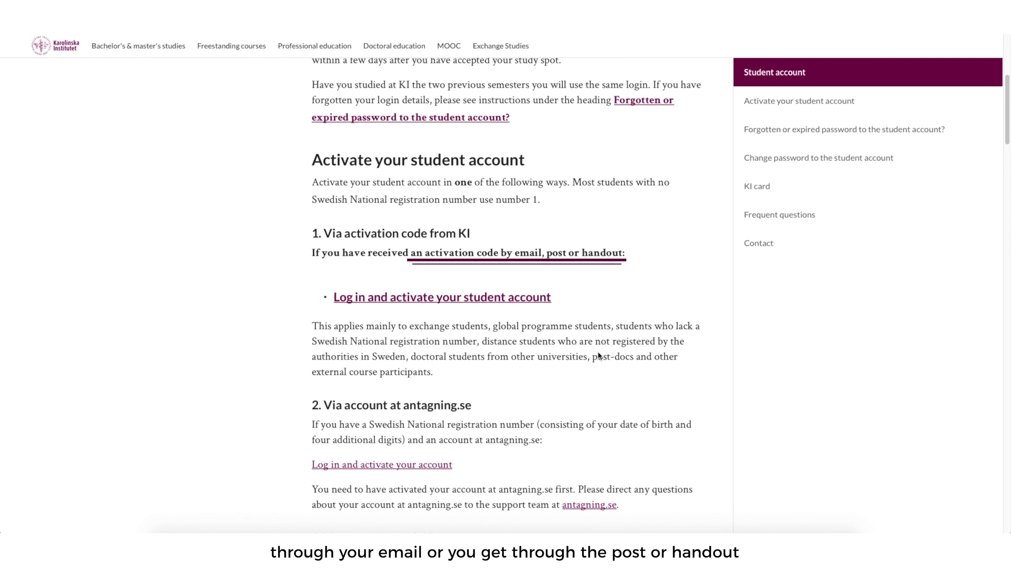
click(466, 304)
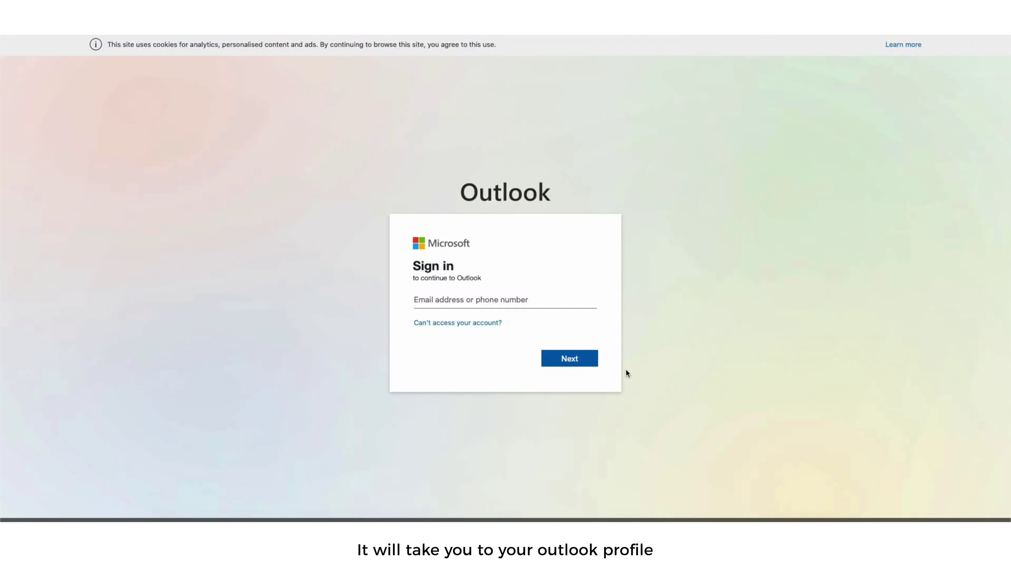
click(483, 299)
text(@stud.ki.se)
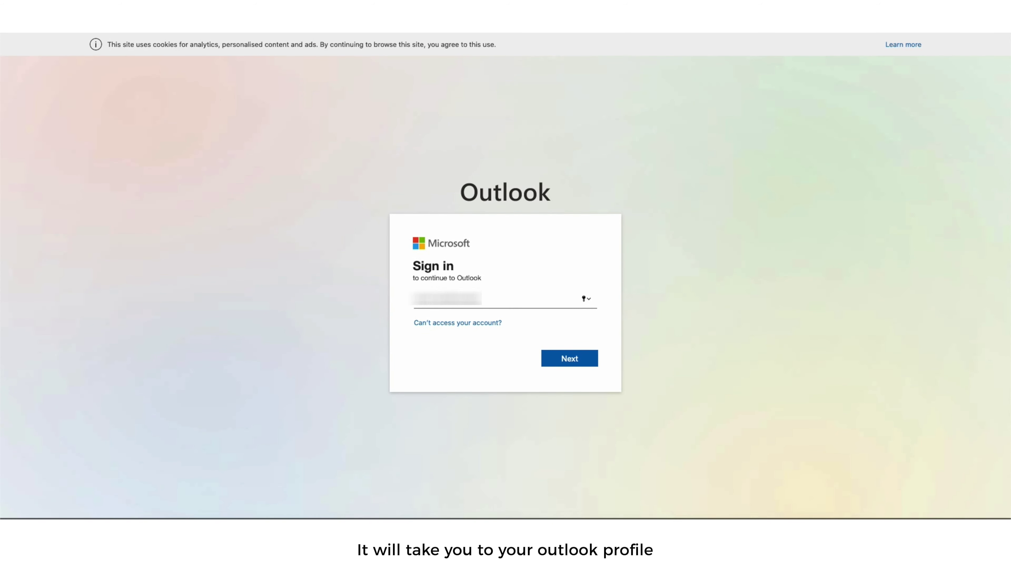
click(594, 359)
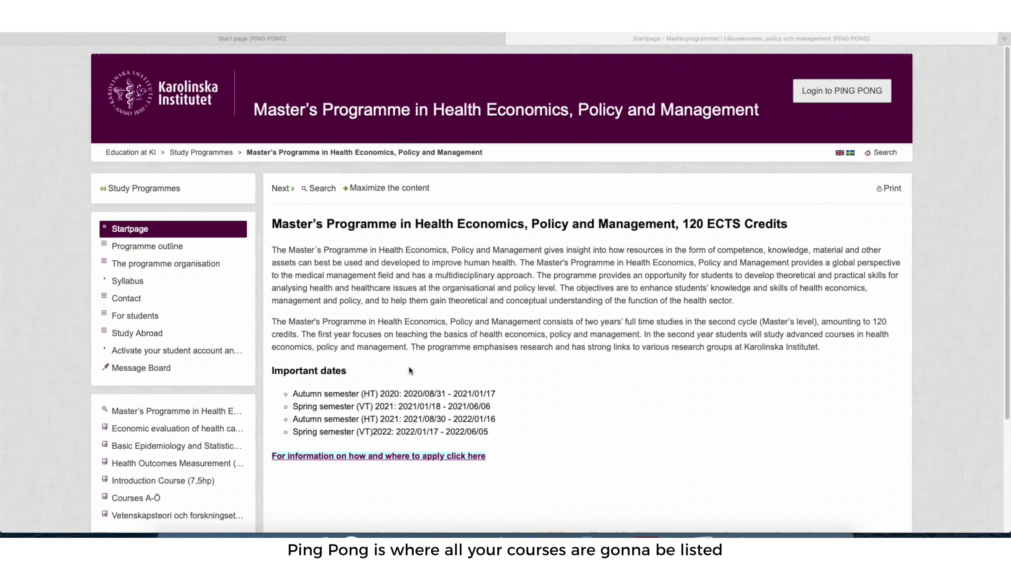
Log in to PING PONG from the Health Economics programme page
click(829, 93)
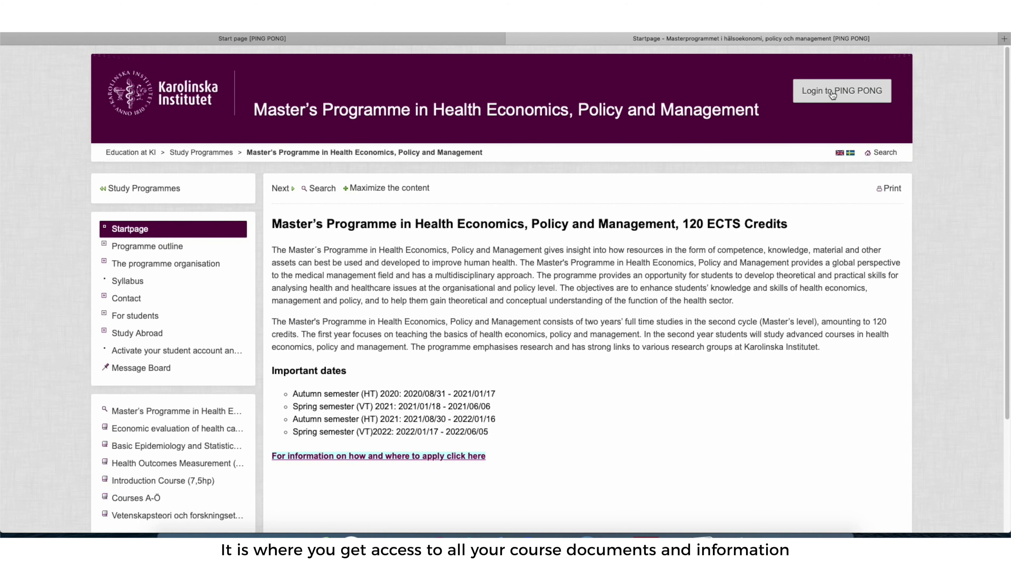
triple_click(656, 97)
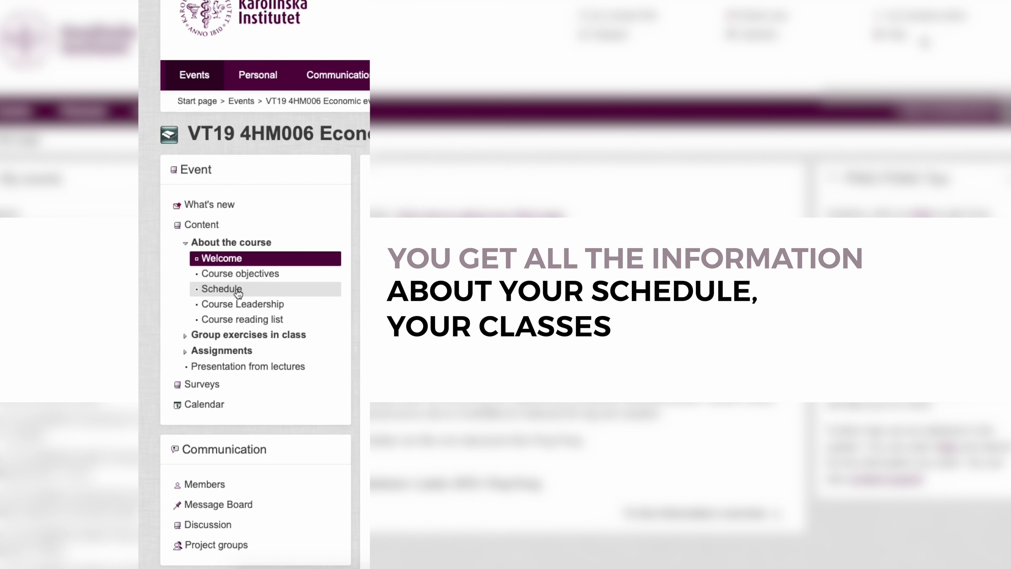
View the VT19 4HM006 course schedule, expand Assignments and open the first assignment
click(237, 289)
click(223, 350)
click(262, 387)
scroll(254, 318, down, 4)
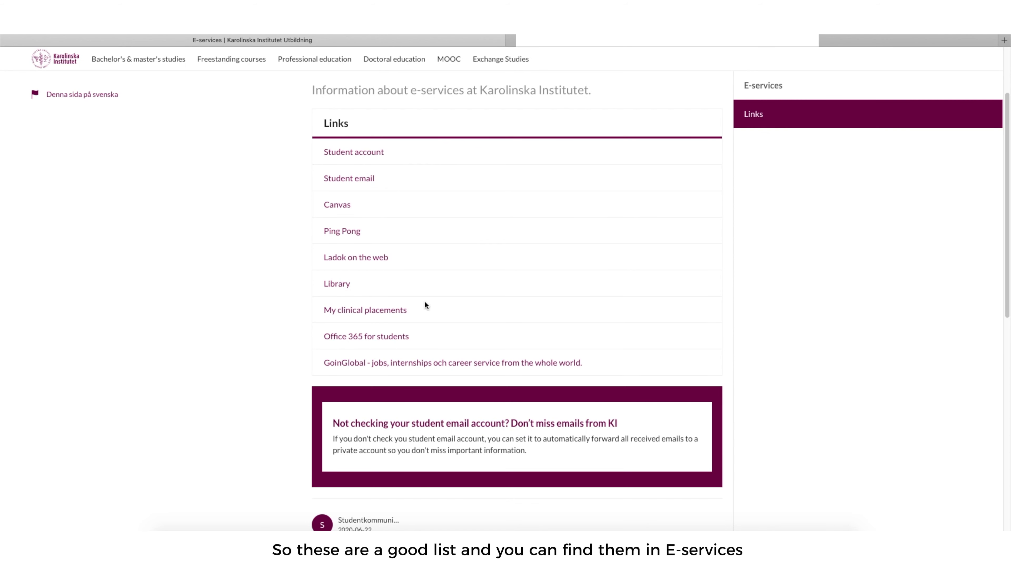
Scroll the E-services page back up to its heading and links list
scroll(414, 295, up, 3)
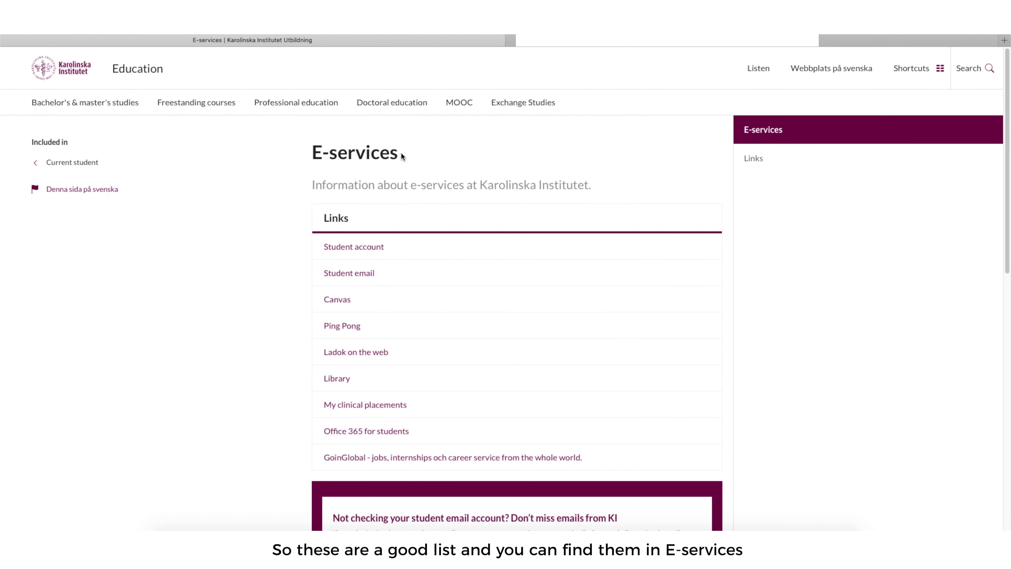